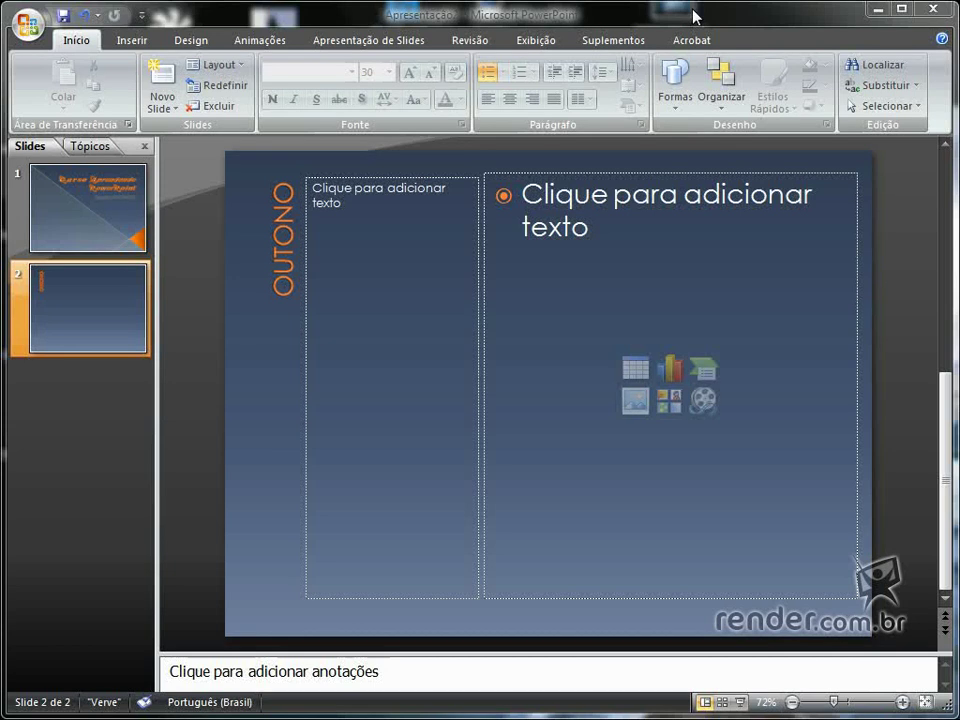
# Insert the Árvore photo from the Amostras de Imagens folder into slide 2.
pyautogui.click(693, 16)
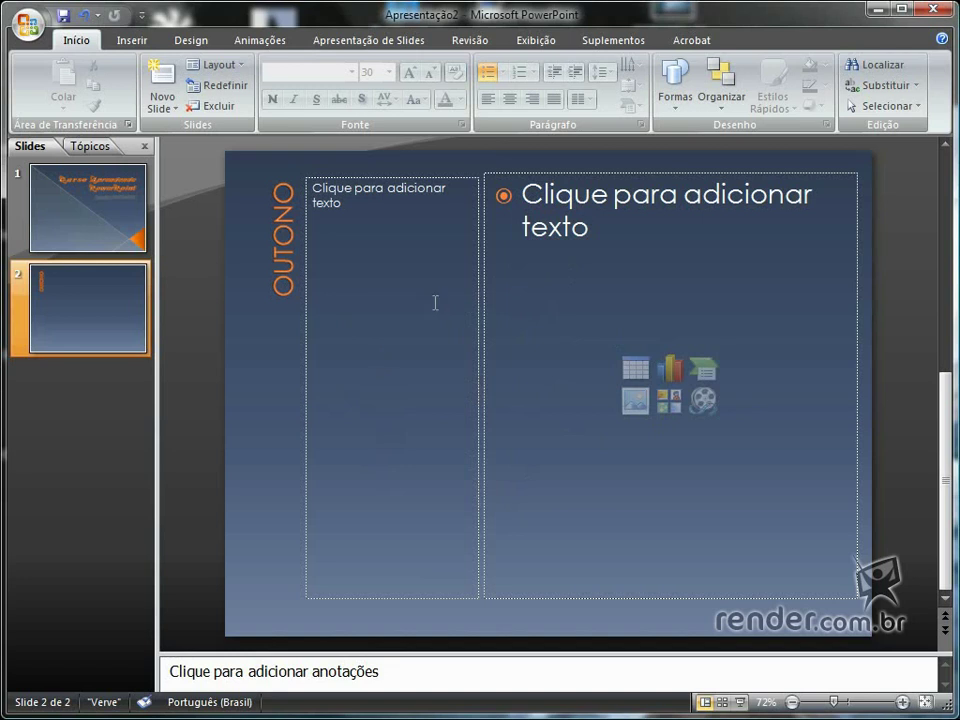
pyautogui.click(128, 44)
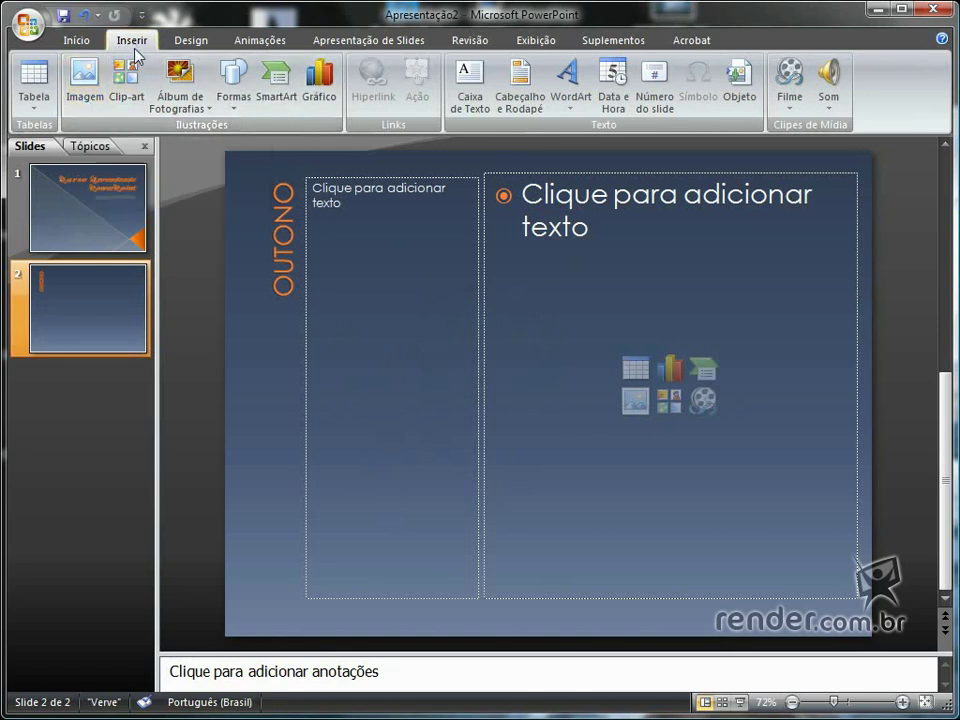
pyautogui.click(82, 88)
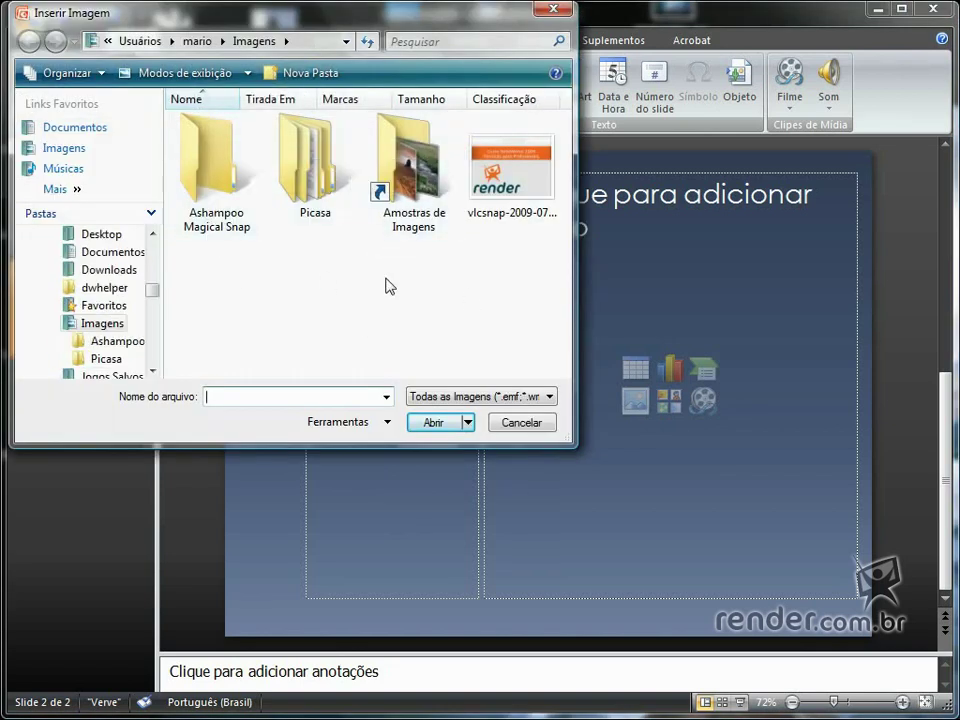
pyautogui.doubleClick(418, 188)
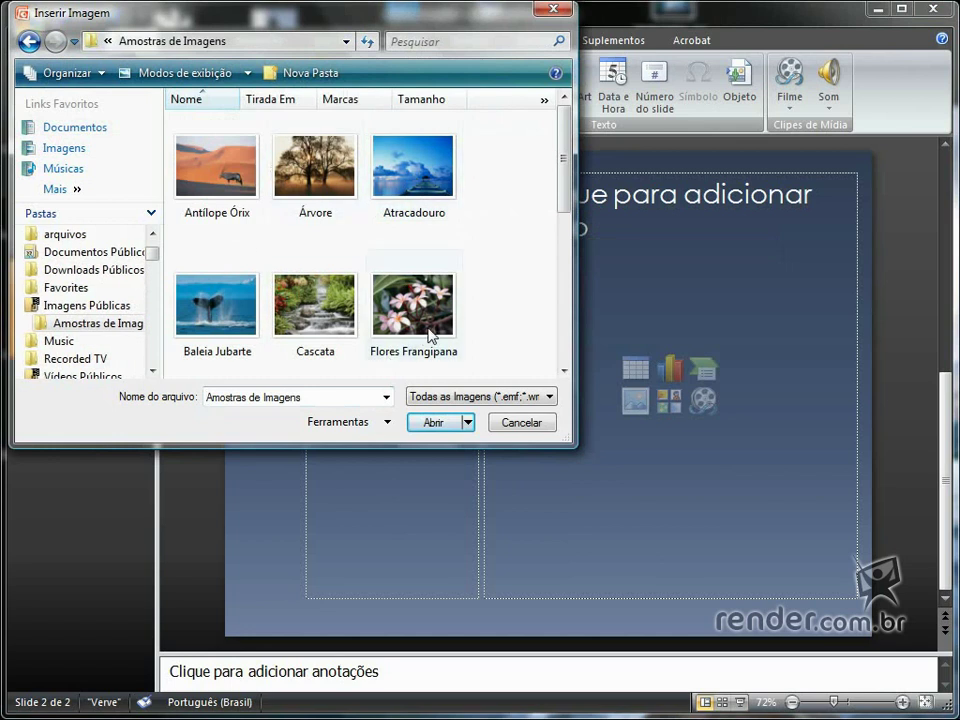
pyautogui.scroll(-3, 429, 336)
pyautogui.scroll(-3, 429, 336)
pyautogui.scroll(3, 429, 336)
pyautogui.moveTo(292, 203)
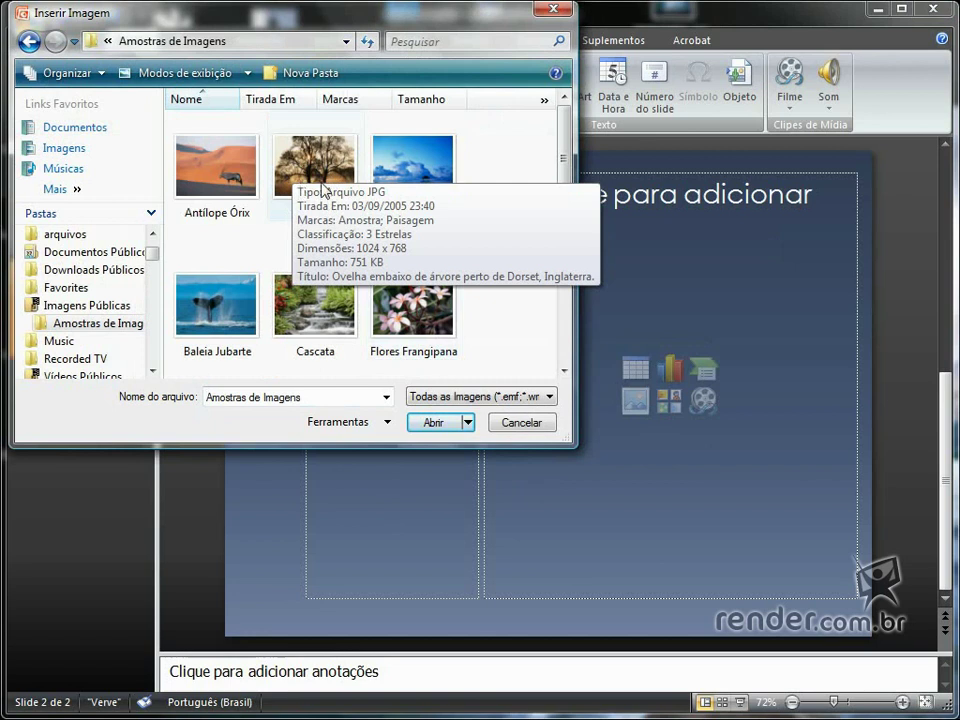
pyautogui.click(323, 190)
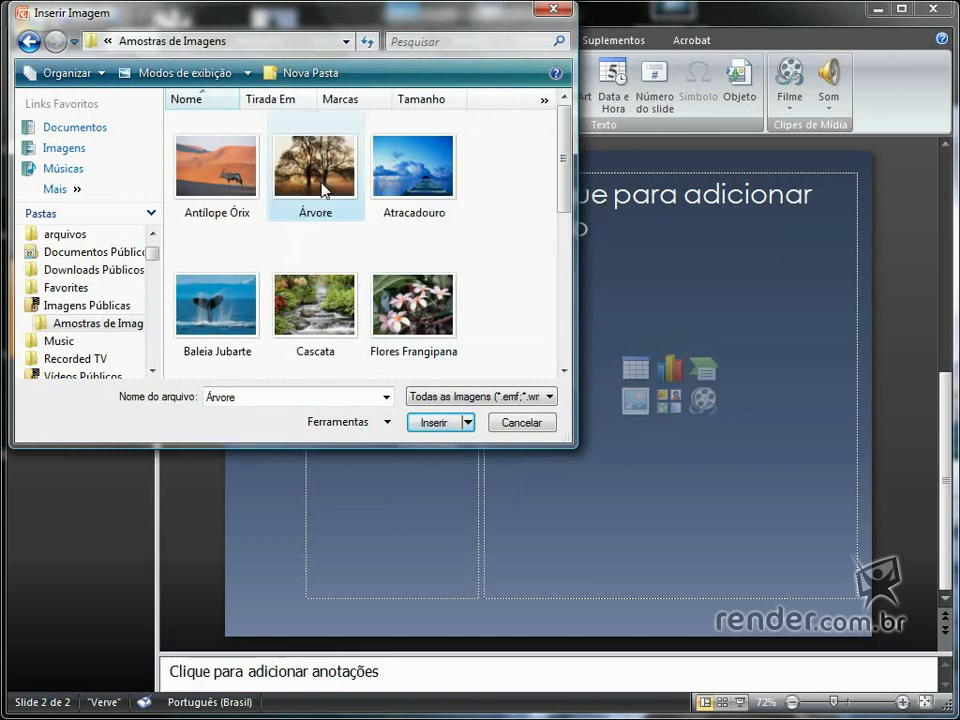
pyautogui.click(437, 423)
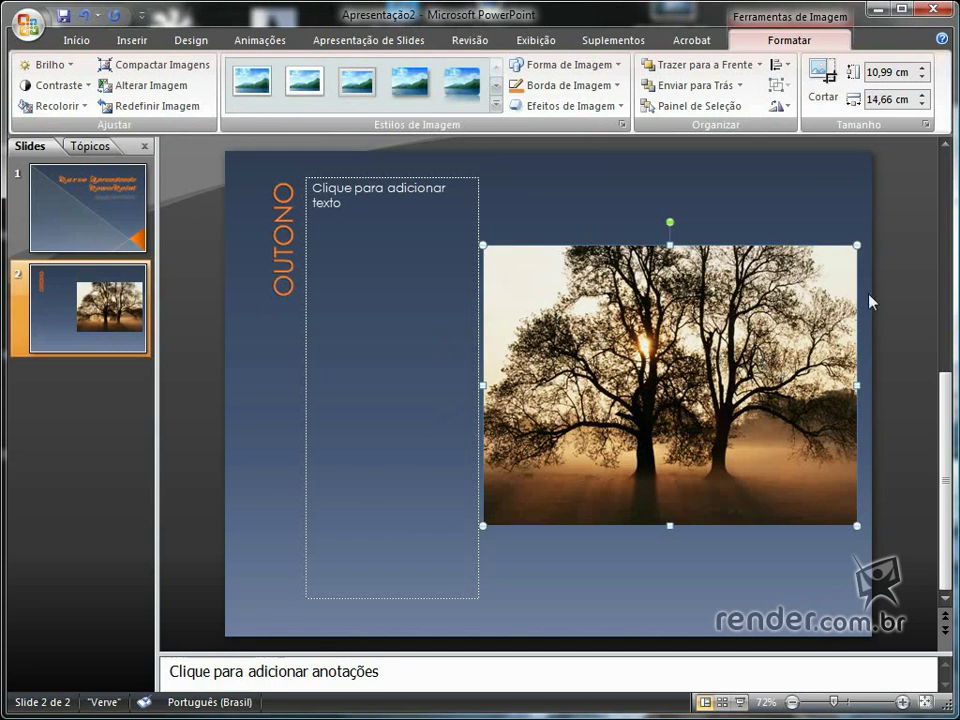
# Enlarge the tree photo to 12,35 × 16,47 cm and rotate it to a slight tilt.
pyautogui.moveTo(481, 243)
pyautogui.mouseDown()
pyautogui.moveTo(441, 230)
pyautogui.moveTo(454, 317)
pyautogui.moveTo(437, 211)
pyautogui.mouseUp()
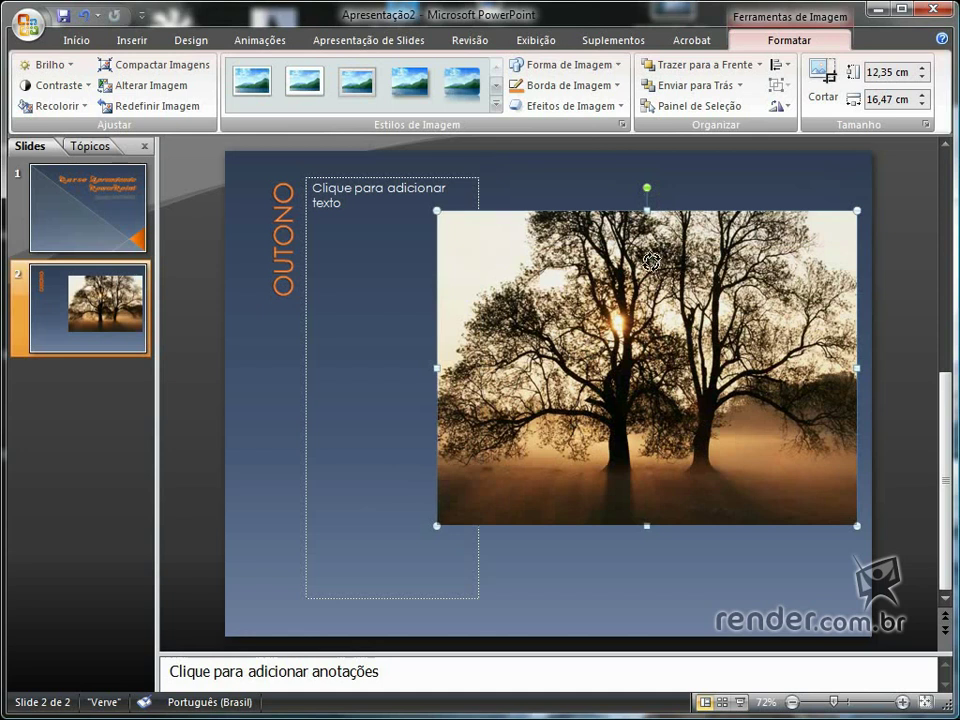
pyautogui.moveTo(662, 245)
pyautogui.mouseDown()
pyautogui.moveTo(640, 269)
pyautogui.moveTo(676, 205)
pyautogui.moveTo(648, 237)
pyautogui.mouseUp()
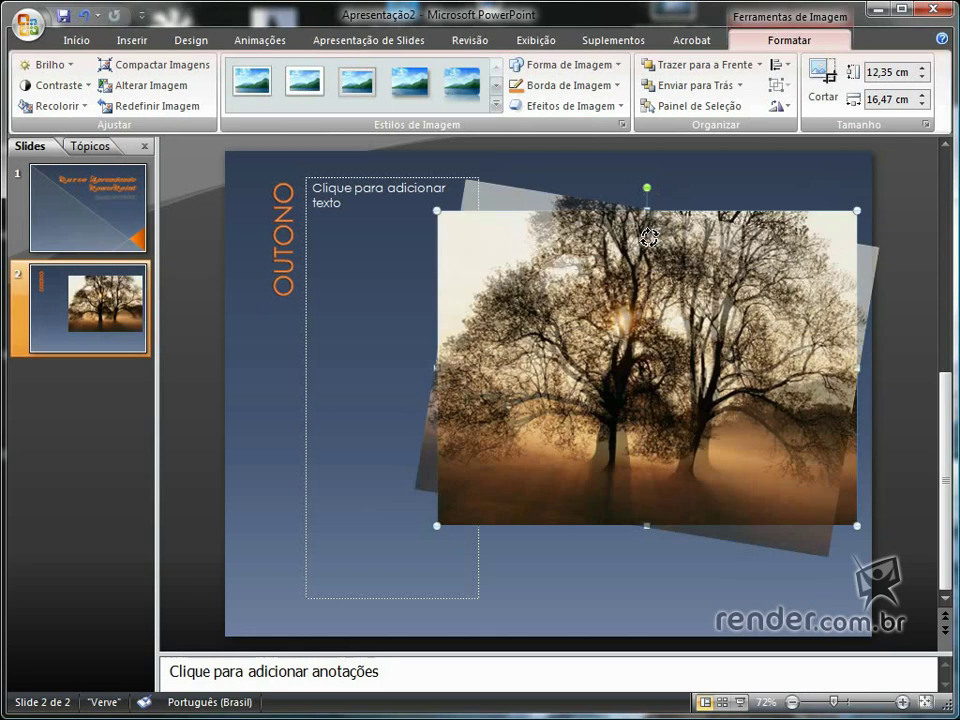
pyautogui.moveTo(649, 237); pyautogui.dragTo(669, 197)
pyautogui.click(669, 197)
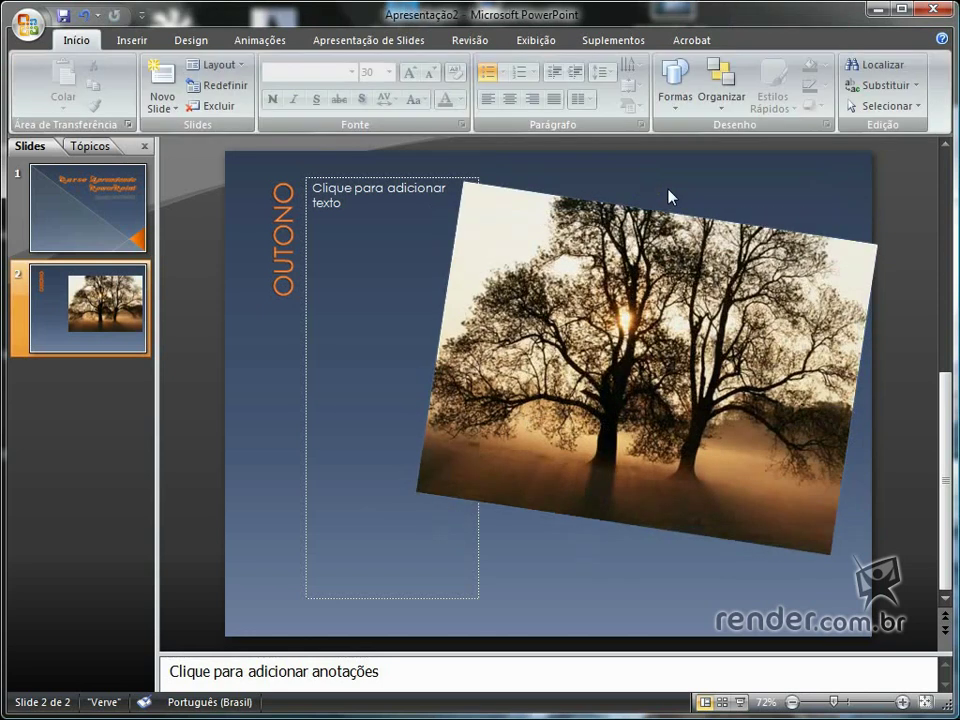
# Apply the rotated white-frame picture style with drop shadow to the tree photo.
pyautogui.click(685, 395)
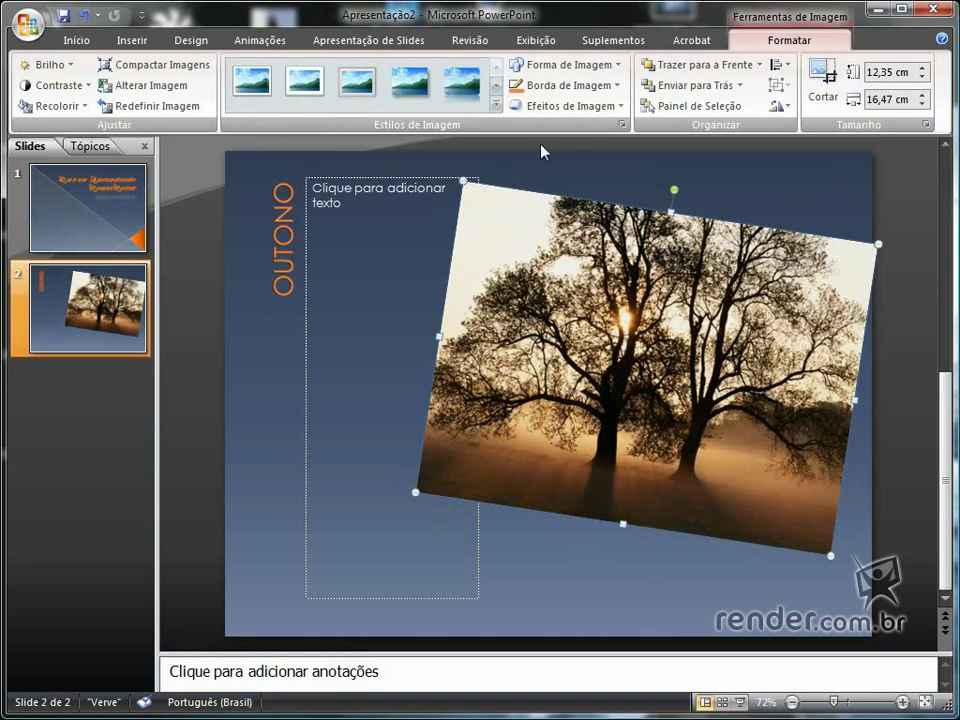
pyautogui.click(495, 104)
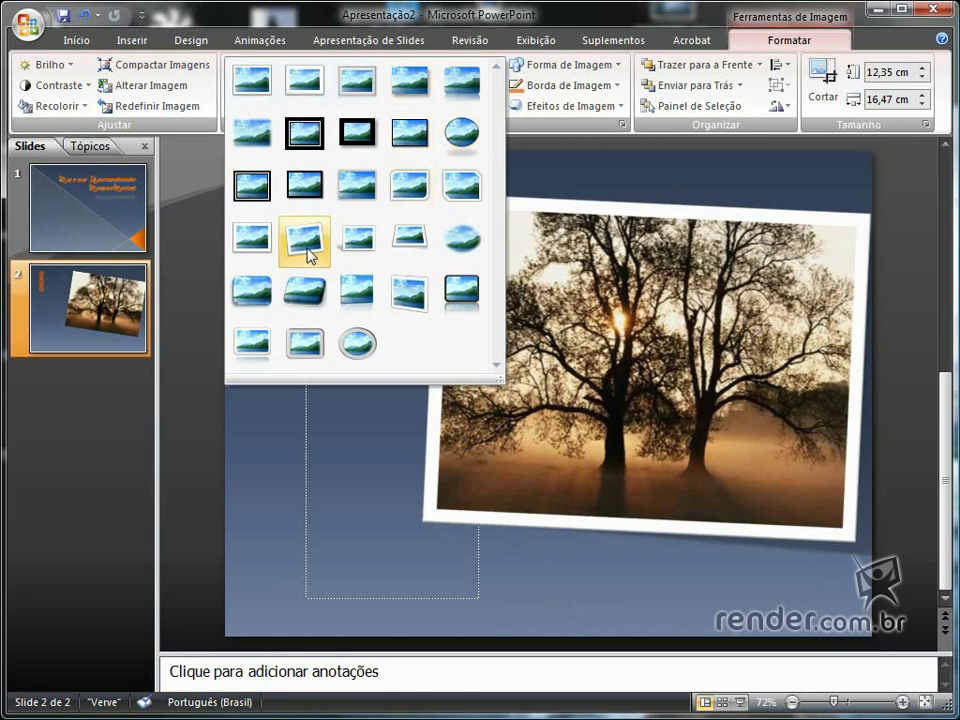
pyautogui.click(308, 252)
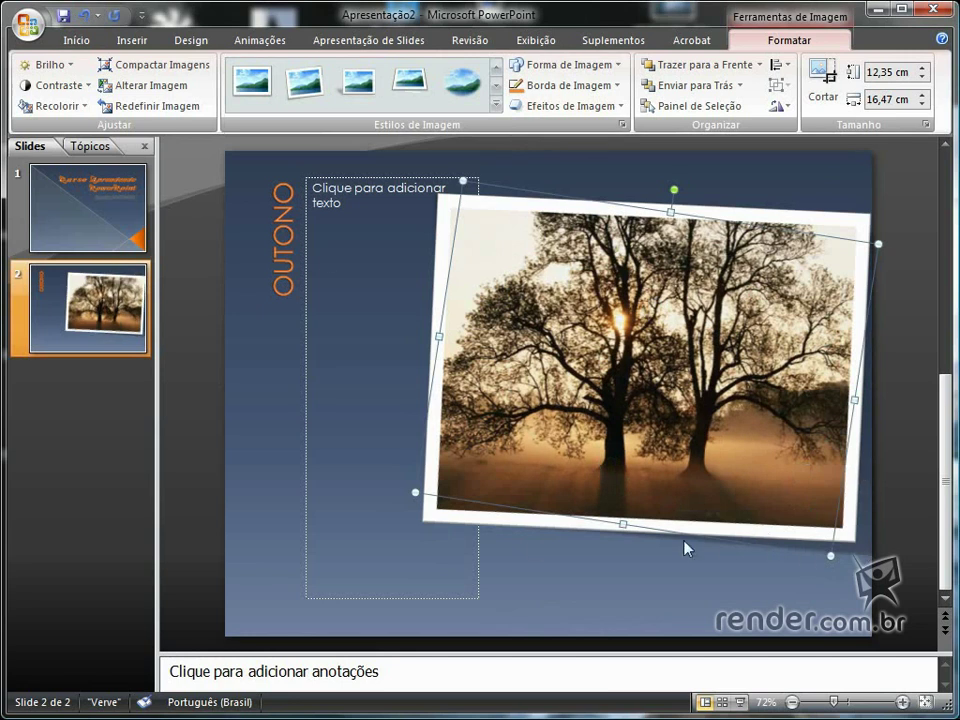
pyautogui.click(277, 303)
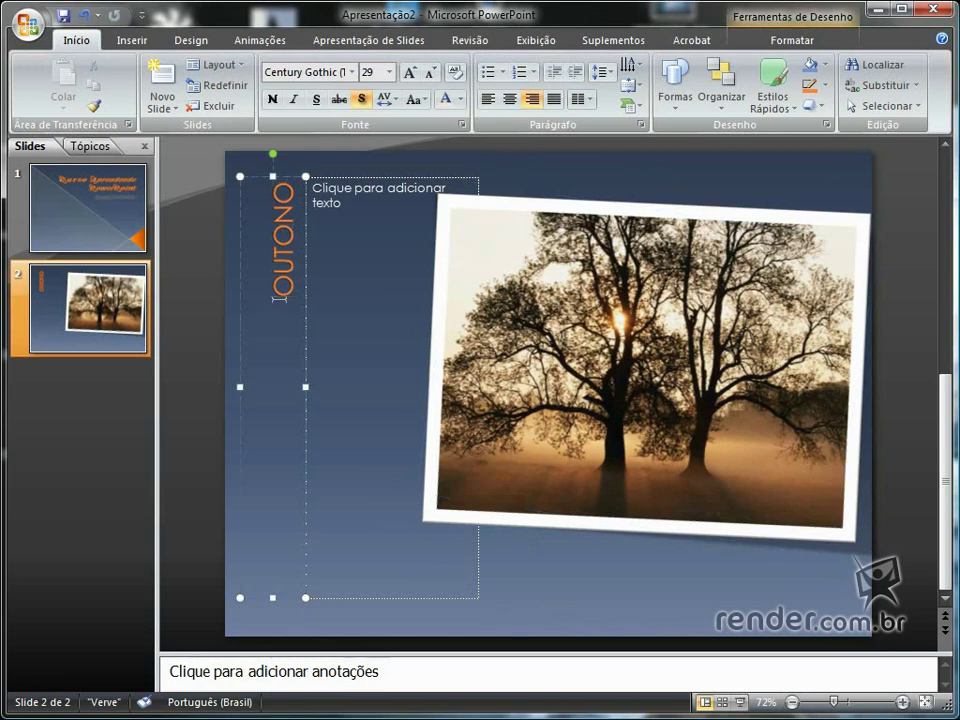
# Insert Wingdings character 151 as an ornament in the vertical OUTONO title.
pyautogui.click(133, 40)
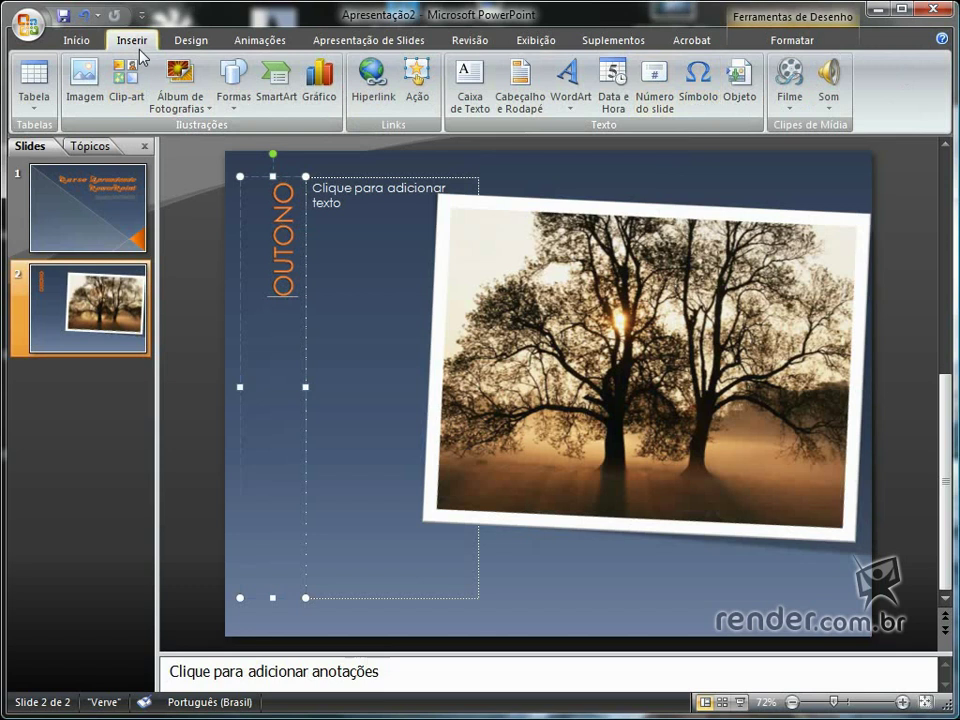
pyautogui.click(700, 95)
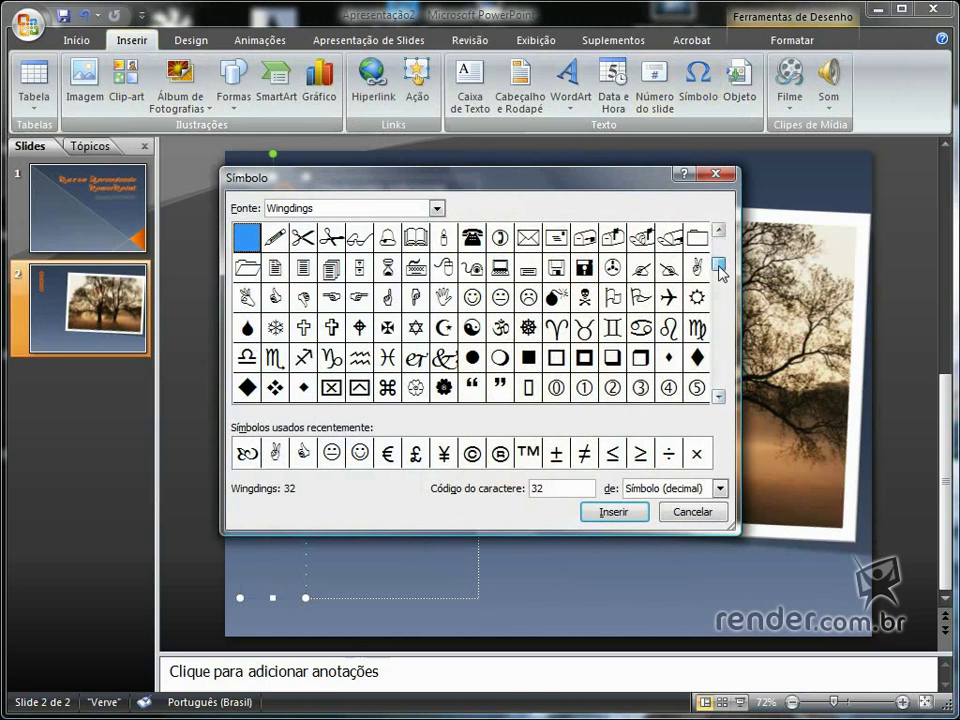
pyautogui.scroll(-1, 709, 369)
pyautogui.click(718, 398)
pyautogui.click(718, 398)
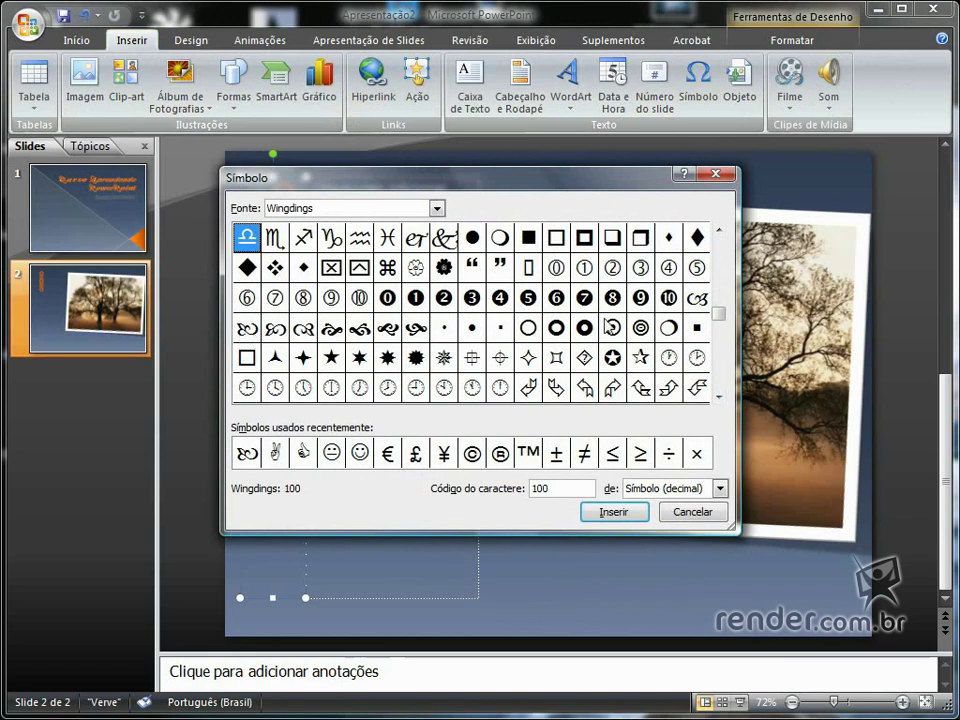
pyautogui.click(250, 332)
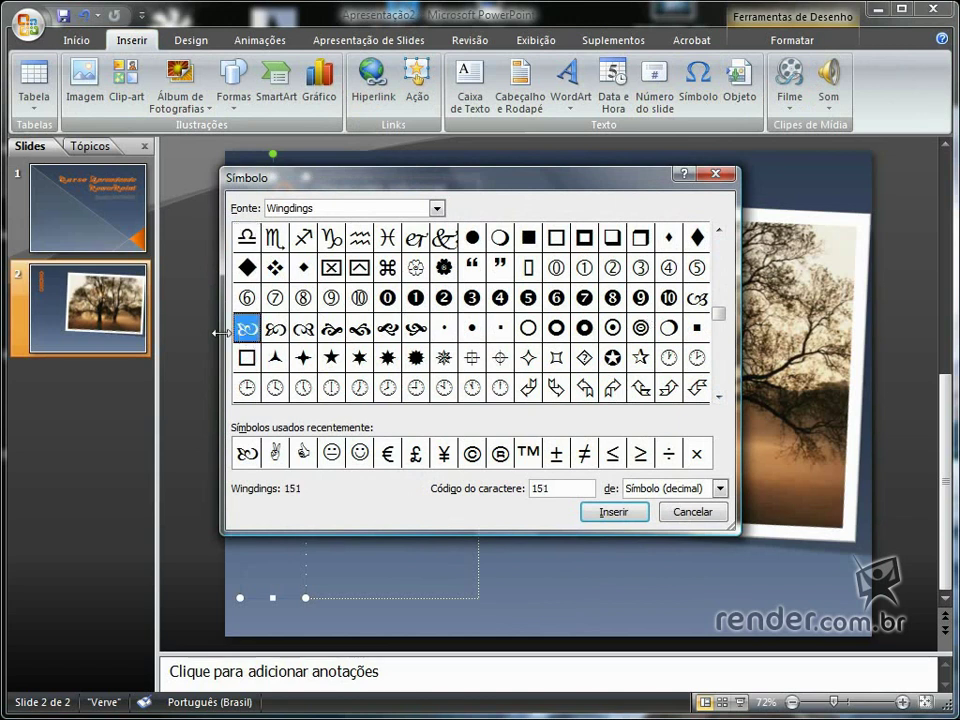
pyautogui.click(618, 515)
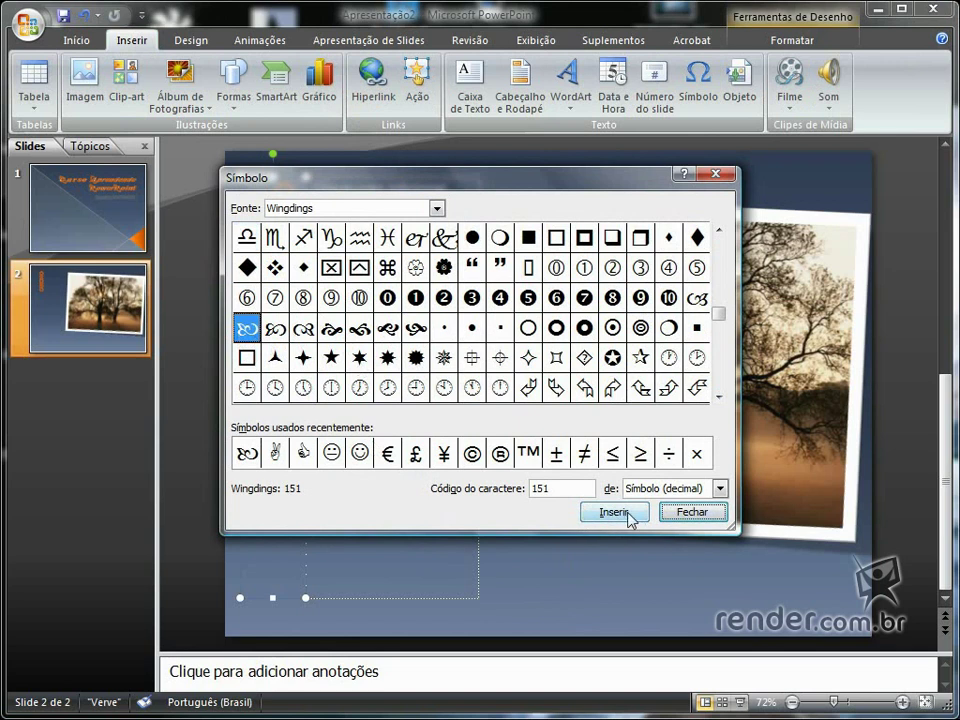
pyautogui.click(692, 512)
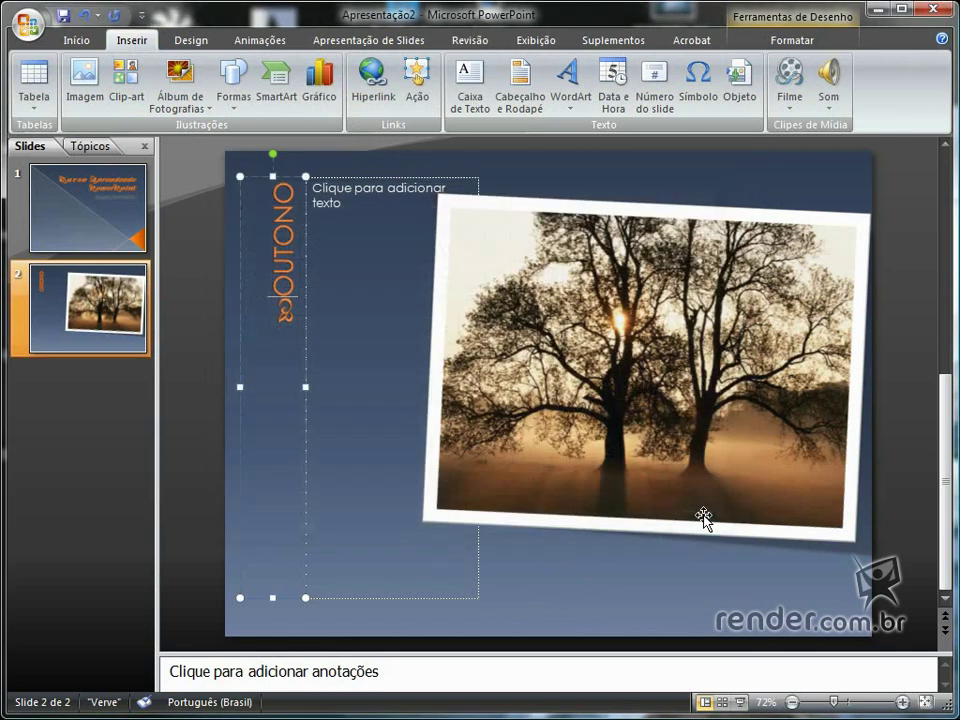
# Type 'TEMA' between the Wingdings ornament and OUTONO in the vertical title.
pyautogui.click(279, 298)
pyautogui.doubleClick(283, 308)
pyautogui.write('TE')
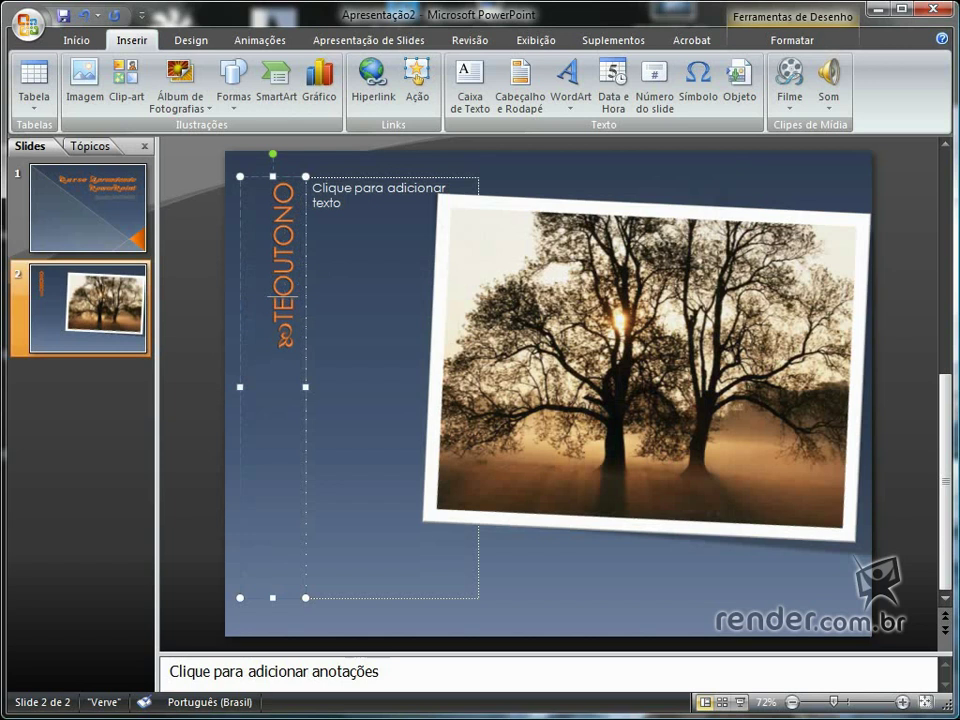
pyautogui.write('MA')
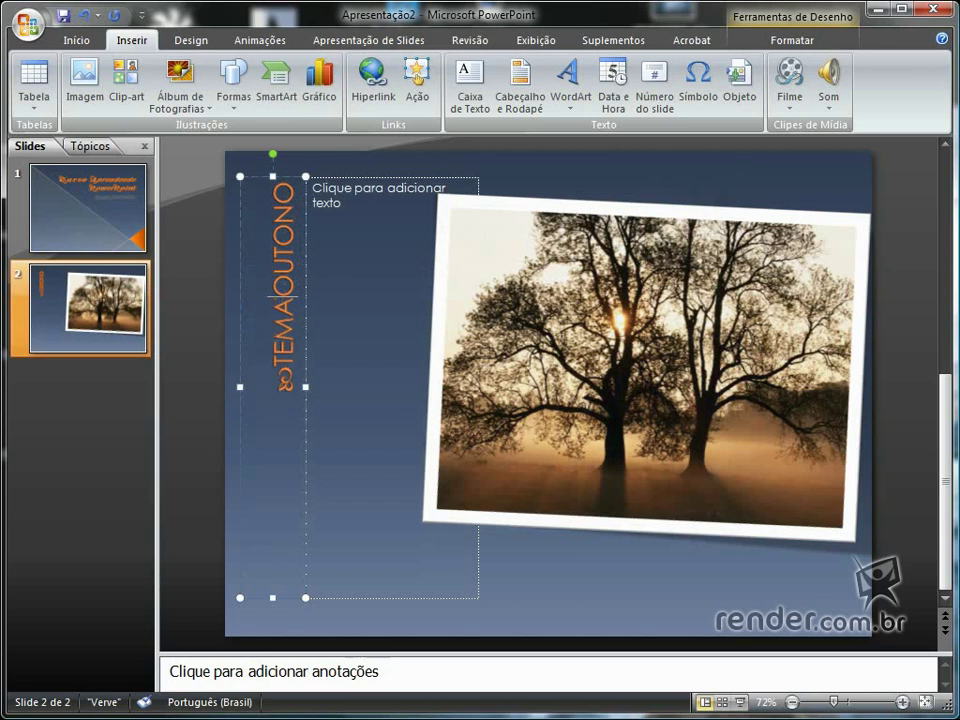